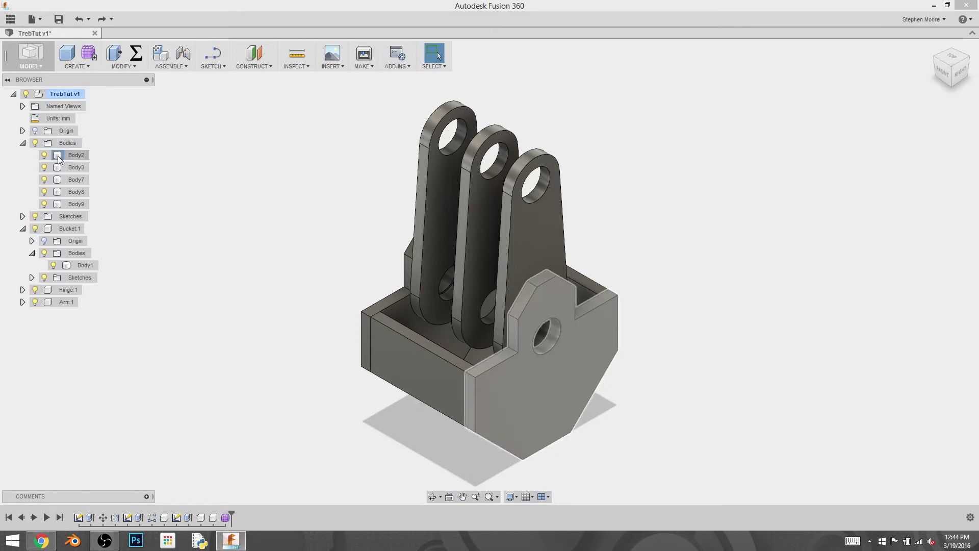
Step: Trial-move Body2 and Body3 into Bucket:1, undo it, and activate the Bucket:1 component
{"action": "mouse_move", "coordinate": [74, 156]}
{"action": "left_mouse_down"}
{"action": "mouse_move", "coordinate": [141, 197]}
{"action": "mouse_move", "coordinate": [77, 252]}
{"action": "left_mouse_up"}
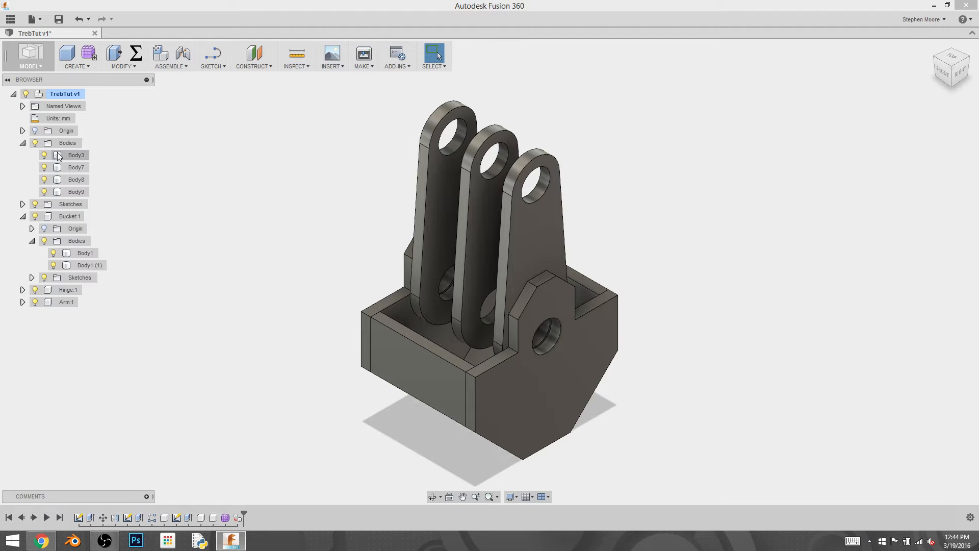
{"action": "mouse_move", "coordinate": [76, 155]}
{"action": "left_mouse_down"}
{"action": "mouse_move", "coordinate": [116, 259]}
{"action": "mouse_move", "coordinate": [90, 249]}
{"action": "left_mouse_up"}
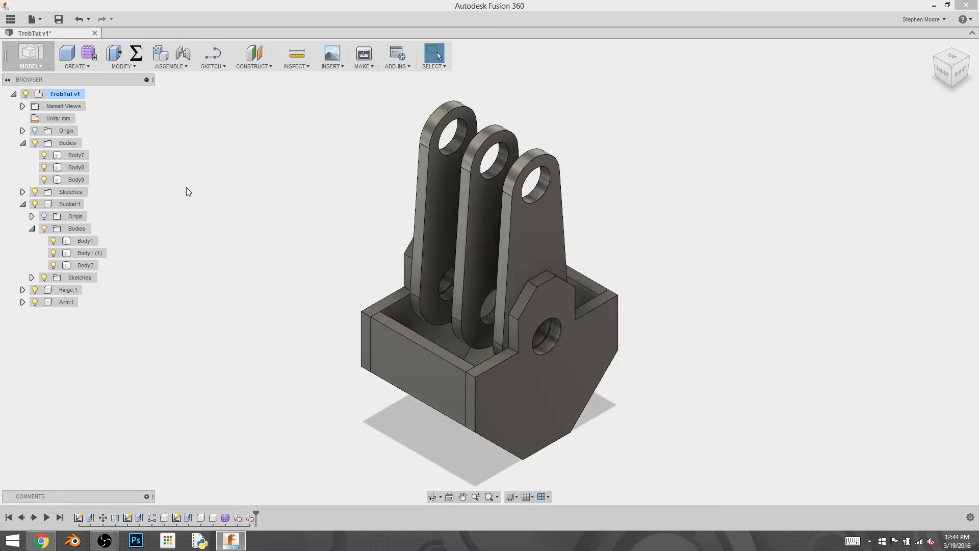
{"action": "key", "text": "ctrl+z"}
{"action": "key", "text": "ctrl+z"}
{"action": "key", "text": "ctrl+z"}
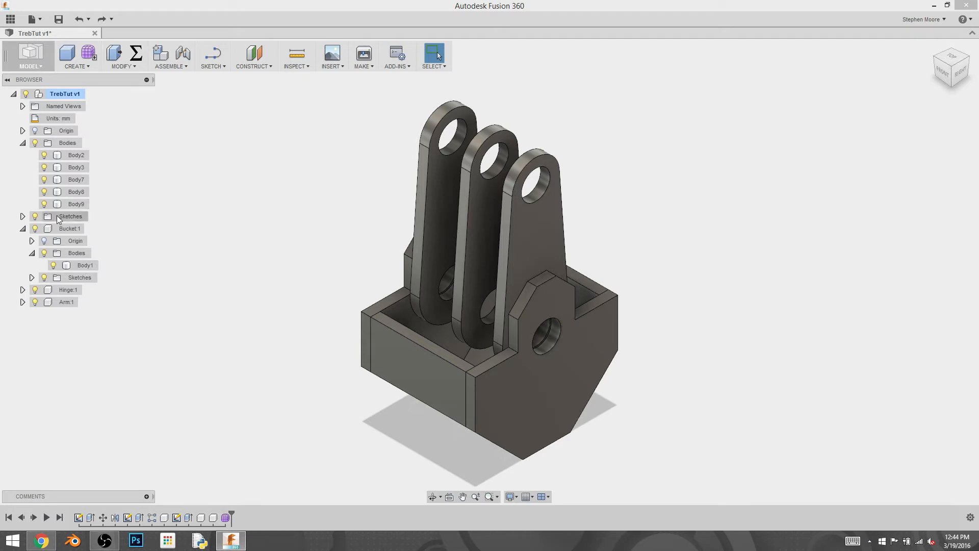
{"action": "left_click", "coordinate": [67, 229]}
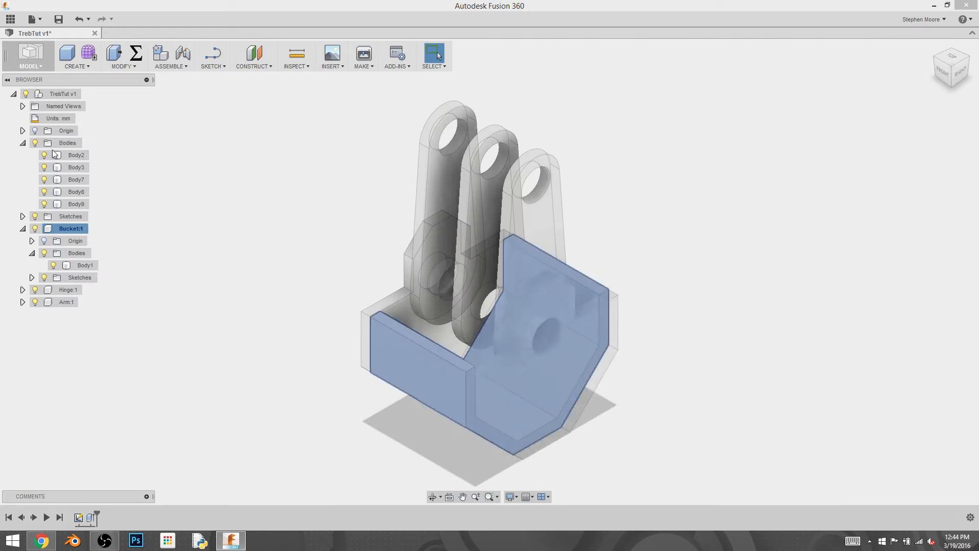
Step: Attempt dragging Body2 into Bucket, then highlight Body2 and Body3 to identify the plates
{"action": "left_click_drag", "start_coordinate": [57, 155], "coordinate": [76, 264]}
{"action": "mouse_move", "coordinate": [57, 155]}
{"action": "left_mouse_down"}
{"action": "mouse_move", "coordinate": [108, 235]}
{"action": "mouse_move", "coordinate": [76, 264]}
{"action": "left_mouse_up"}
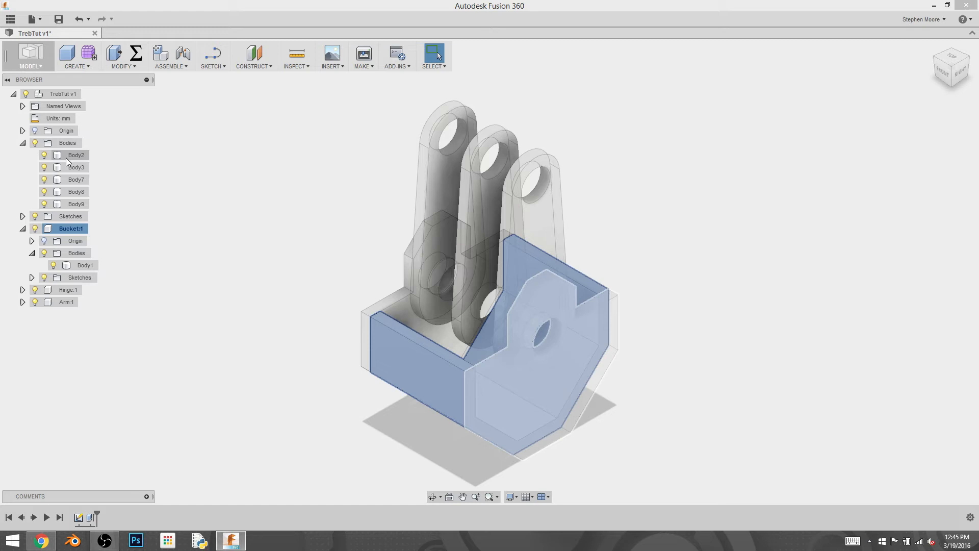
{"action": "left_click", "coordinate": [59, 155]}
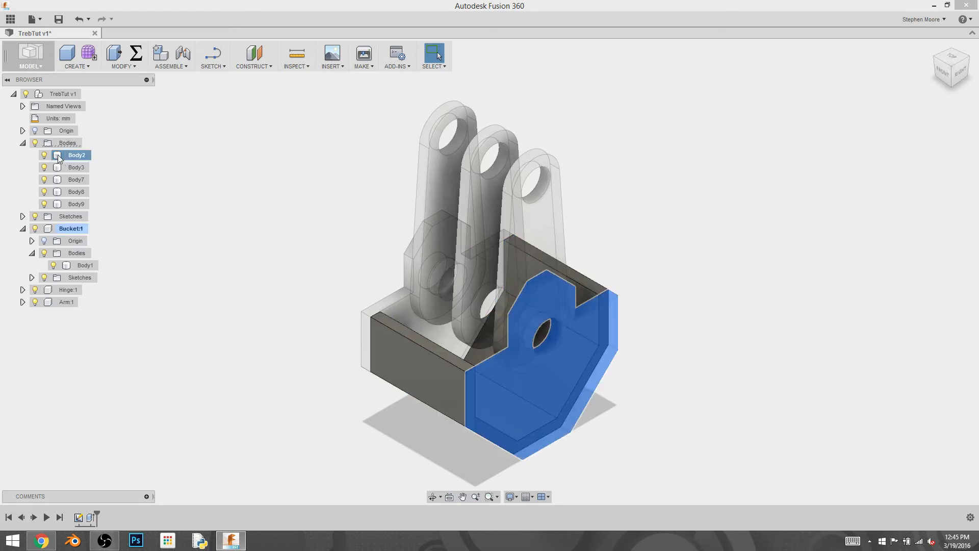
{"action": "left_click", "coordinate": [67, 168]}
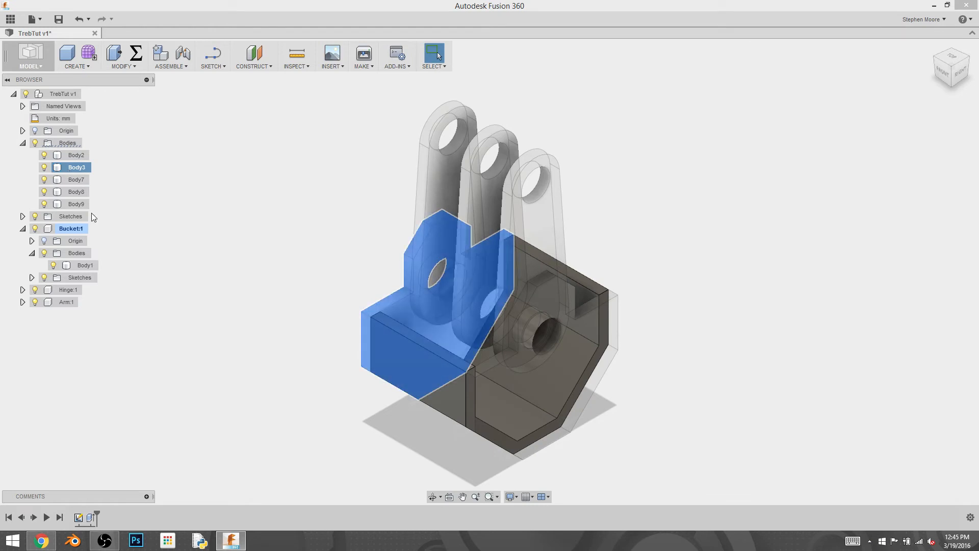
{"action": "left_click", "coordinate": [59, 158]}
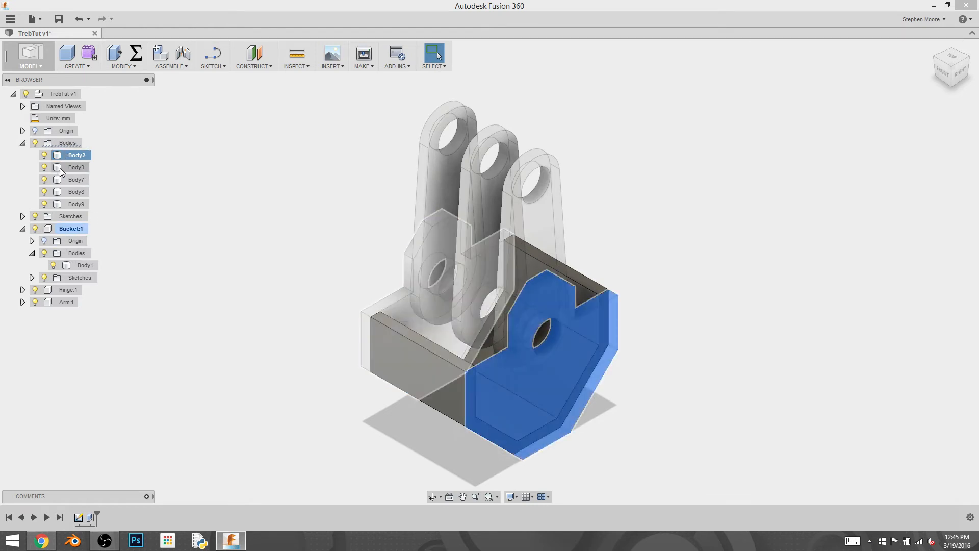
{"action": "left_click", "coordinate": [60, 168]}
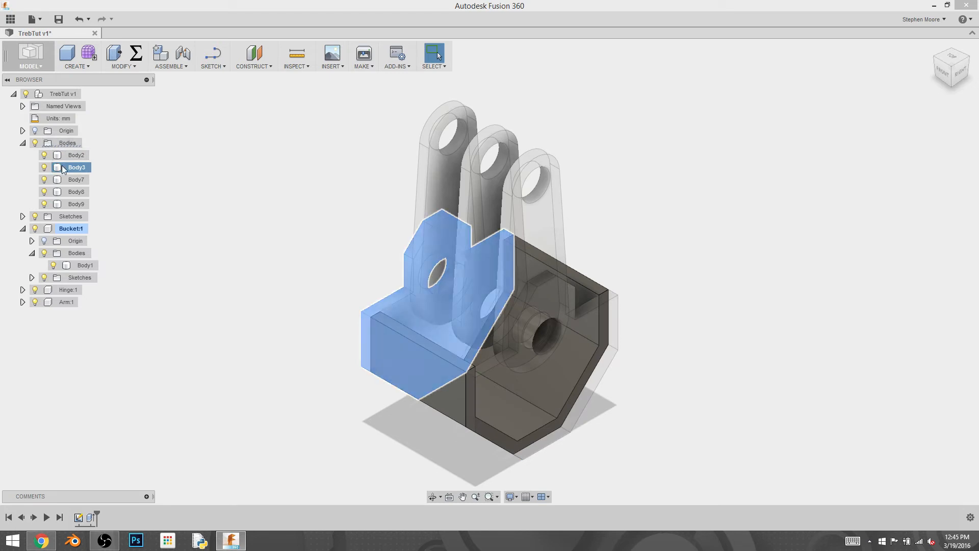
Step: Recheck Body2 and Body3, then reactivate the top-level TrebTut v1 design
{"action": "left_click", "coordinate": [61, 155]}
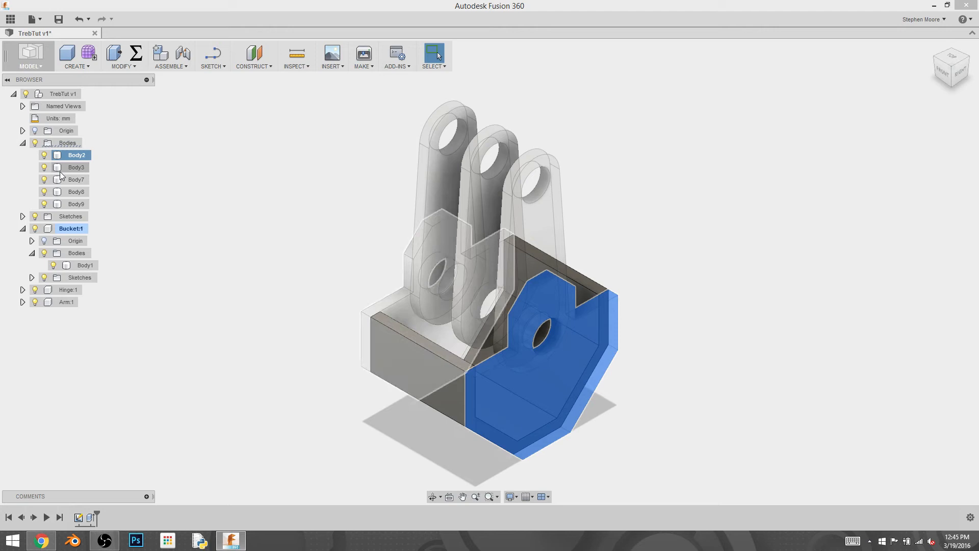
{"action": "left_click", "coordinate": [59, 169]}
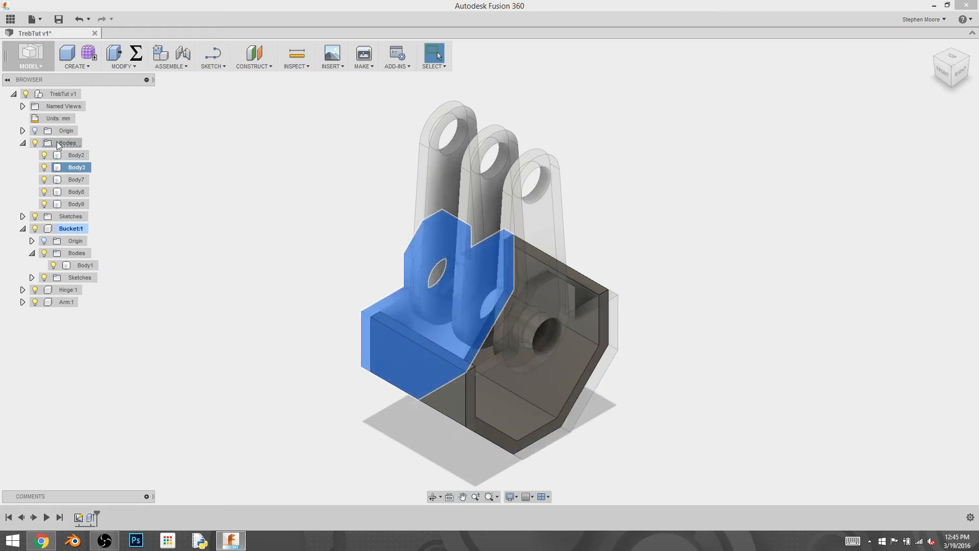
{"action": "left_click", "coordinate": [65, 96]}
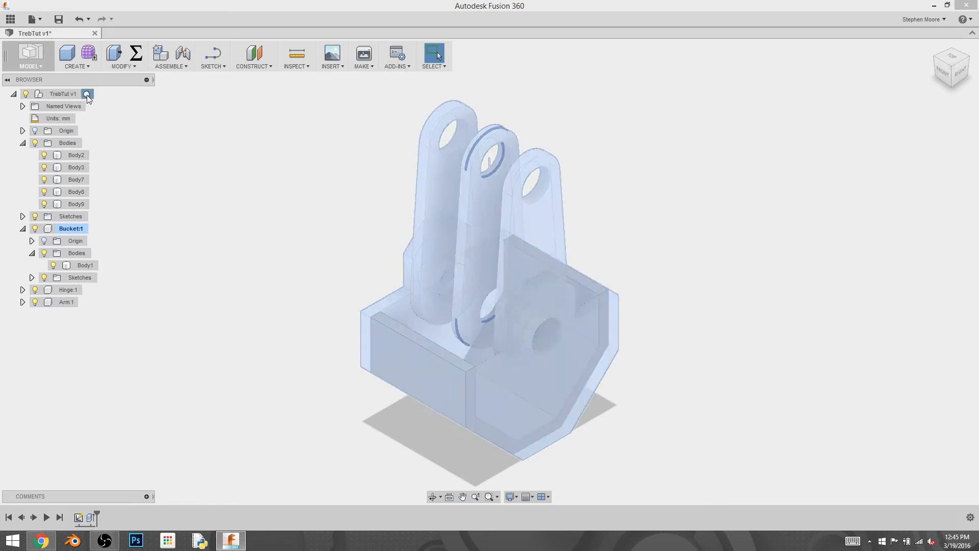
Step: Delete the unwanted timeline feature behind Body3 and confirm the warning, leaving Body2 selected
{"action": "left_click", "coordinate": [86, 95]}
{"action": "left_click", "coordinate": [61, 154]}
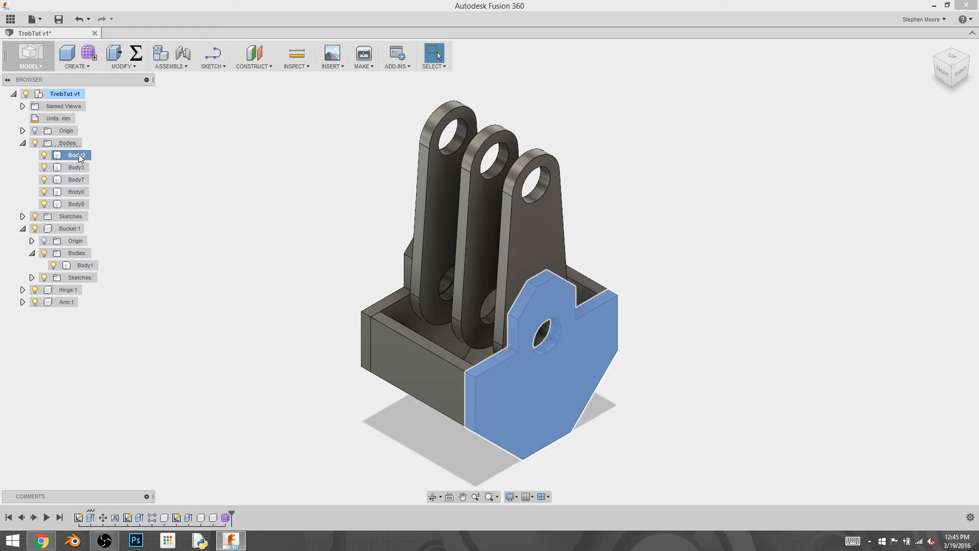
{"action": "left_click", "coordinate": [115, 517]}
{"action": "right_click", "coordinate": [116, 518]}
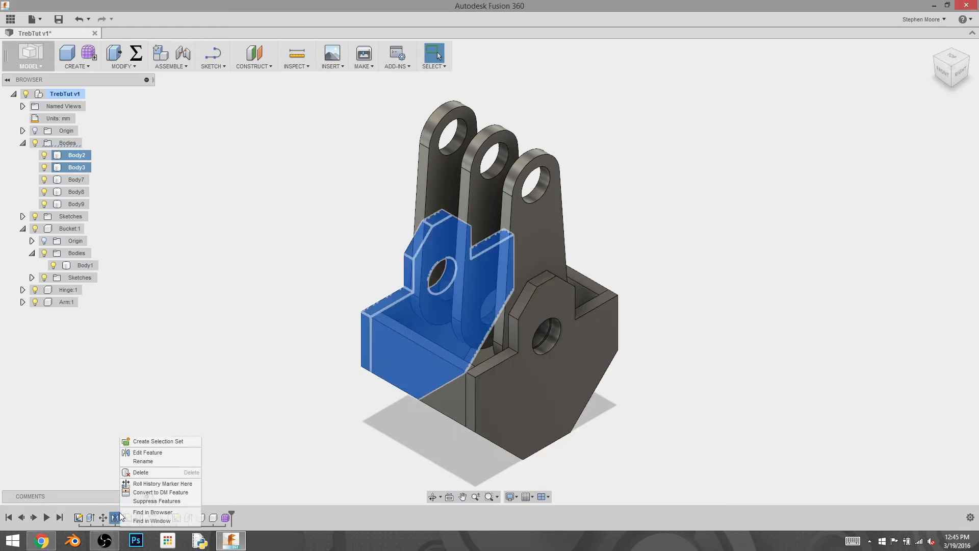
{"action": "left_click", "coordinate": [141, 472]}
{"action": "left_click", "coordinate": [457, 289]}
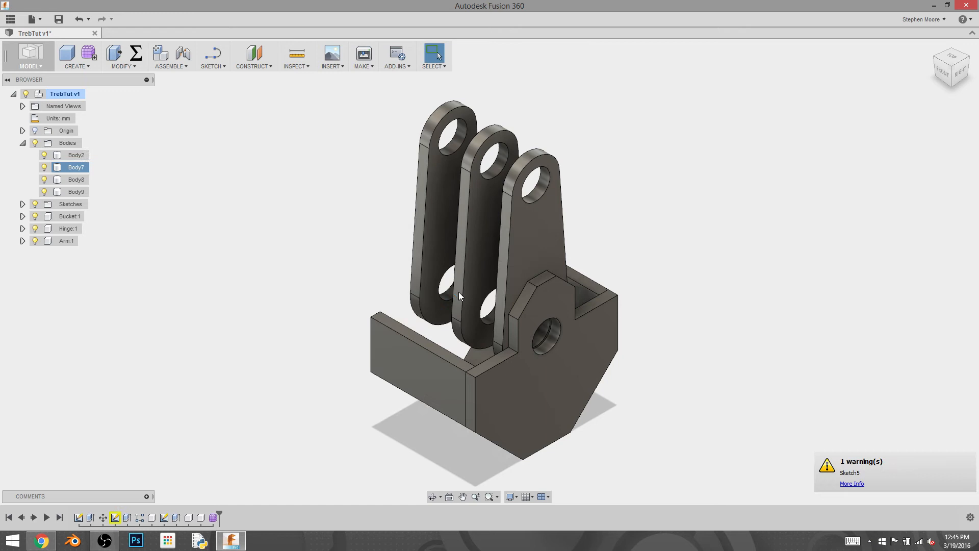
{"action": "left_click", "coordinate": [77, 156]}
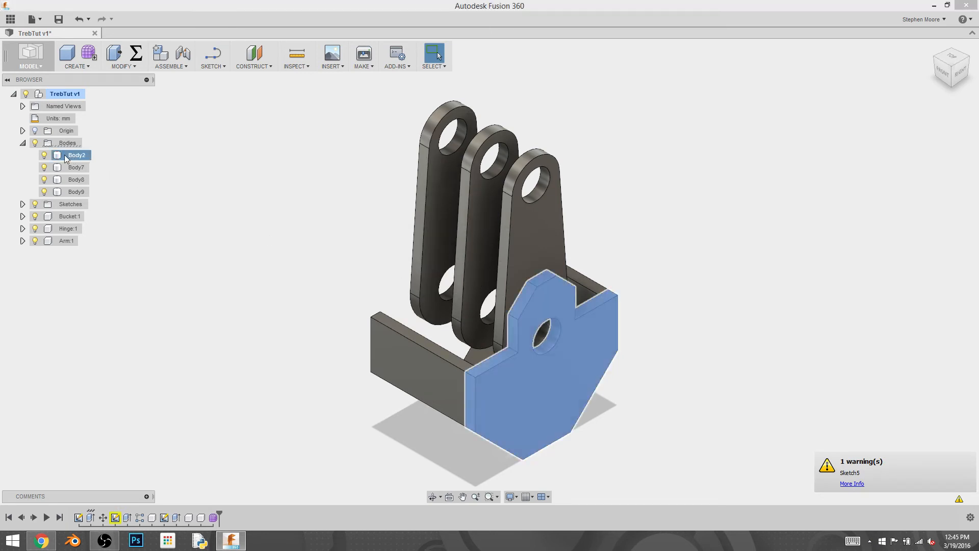
Step: Move Body2 into Bucket:1 and select it there as Body1 (1)
{"action": "left_click_drag", "start_coordinate": [57, 158], "coordinate": [48, 217]}
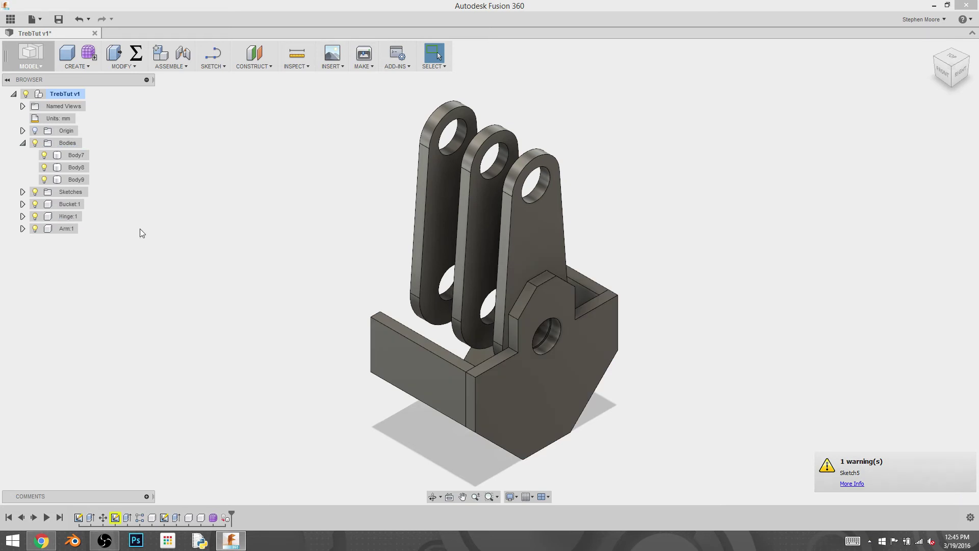
{"action": "left_click", "coordinate": [23, 204]}
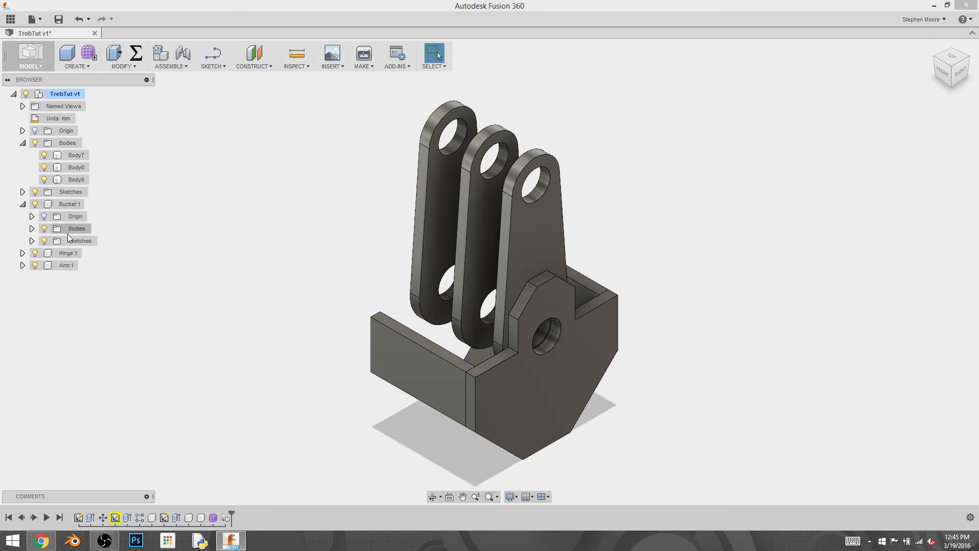
{"action": "left_click", "coordinate": [32, 229]}
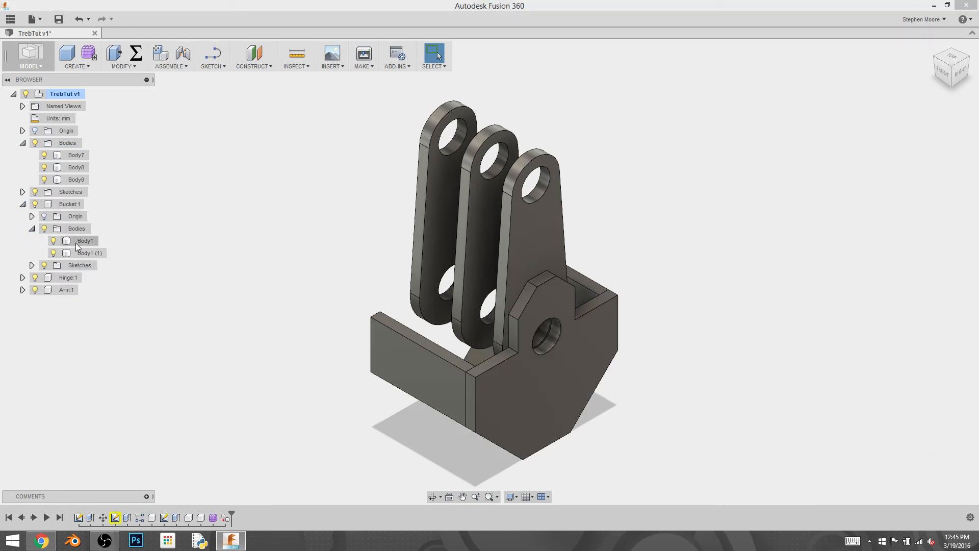
{"action": "left_click", "coordinate": [86, 254]}
{"action": "left_click", "coordinate": [123, 67]}
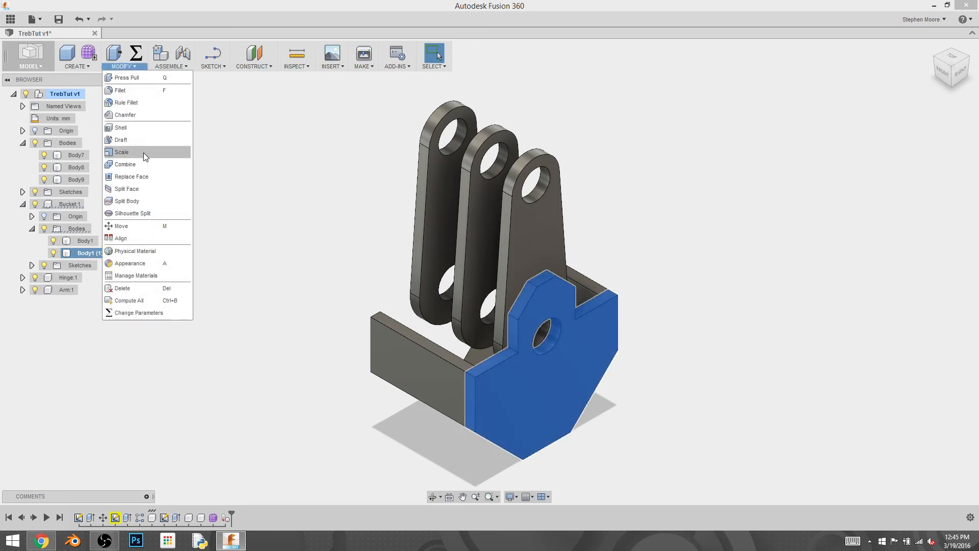
Step: Mirror the bucket side plate across the origin plane, adding a third body to Bucket:1
{"action": "left_click", "coordinate": [77, 65]}
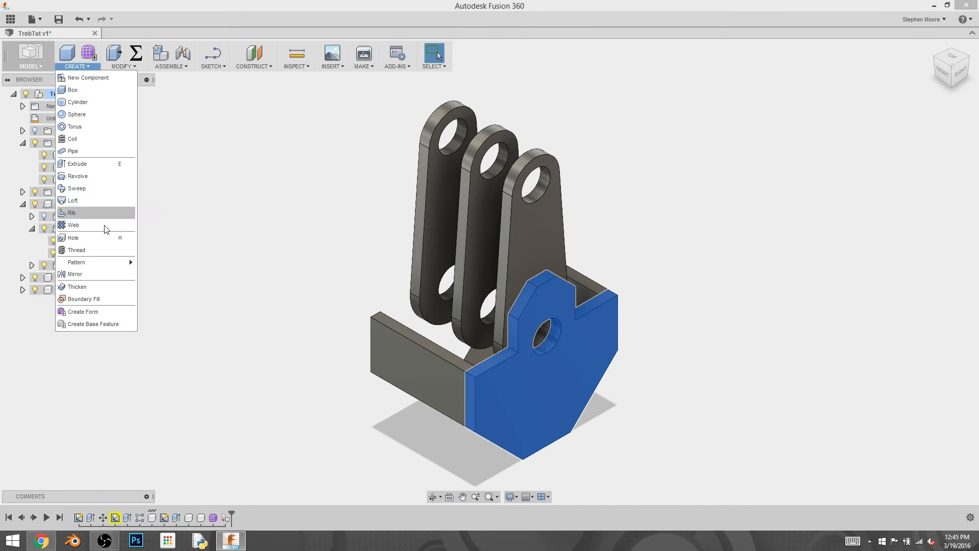
{"action": "left_click", "coordinate": [106, 271]}
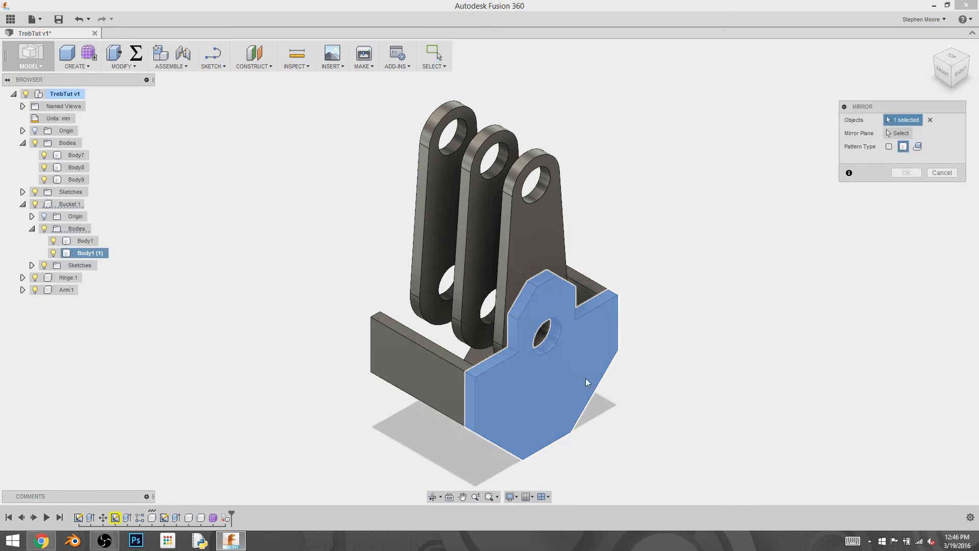
{"action": "left_click", "coordinate": [902, 133]}
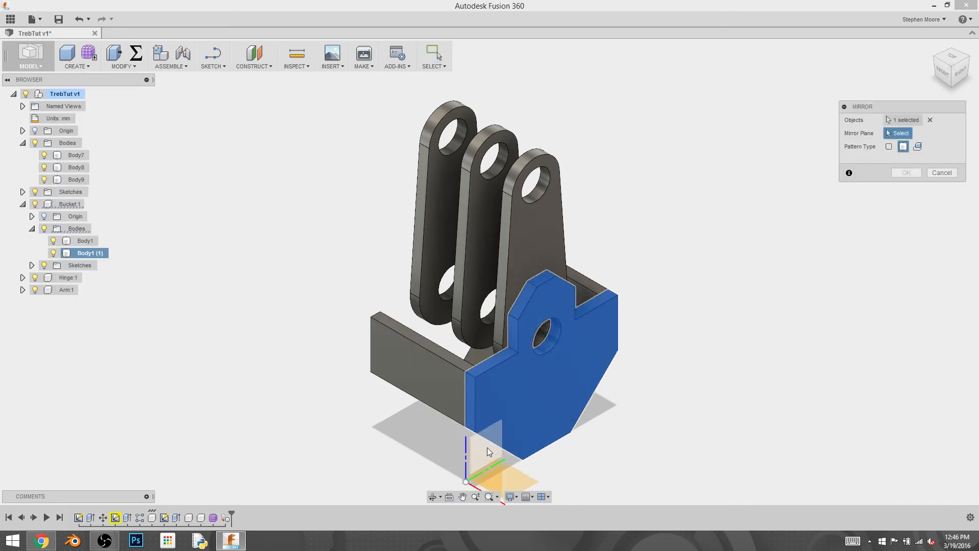
{"action": "left_click", "coordinate": [491, 445]}
{"action": "left_click", "coordinate": [906, 172]}
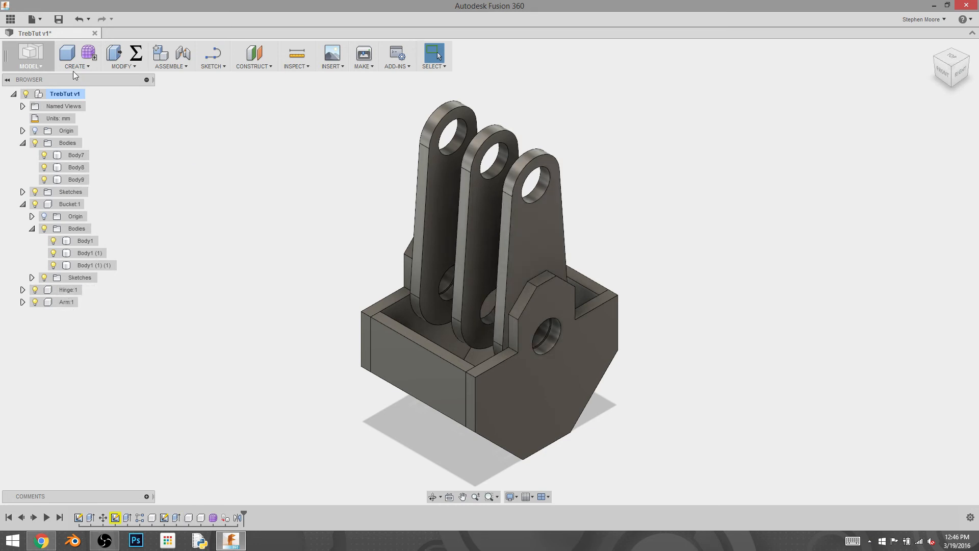
Step: Delete the empty Hinge:1 component, leaving Bucket:1 and Arm:1
{"action": "right_click", "coordinate": [65, 94]}
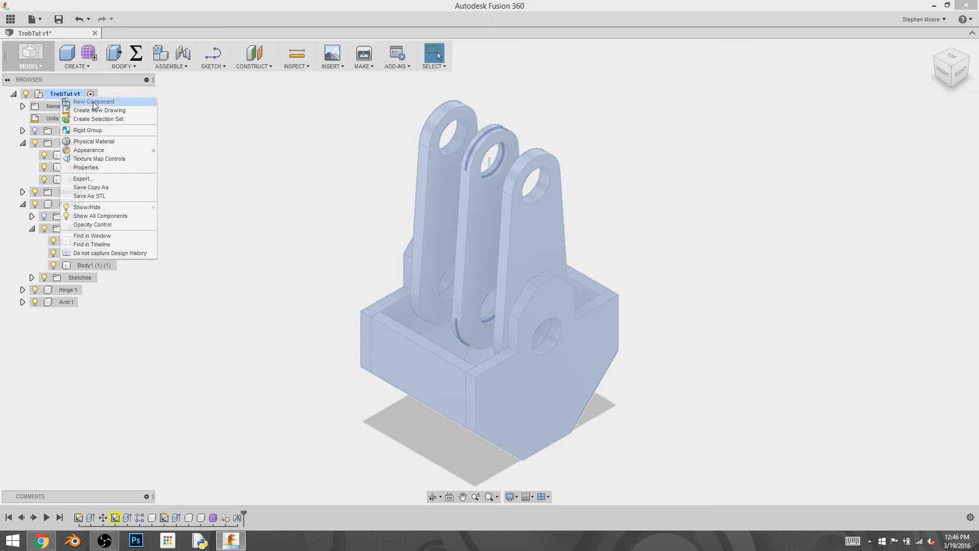
{"action": "key", "text": "Escape"}
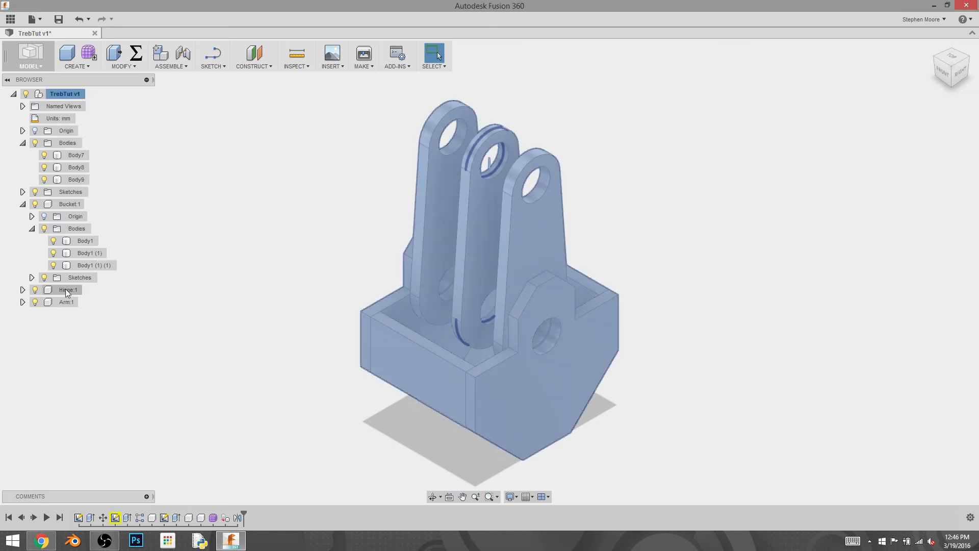
{"action": "left_click", "coordinate": [65, 288]}
{"action": "left_click", "coordinate": [22, 289]}
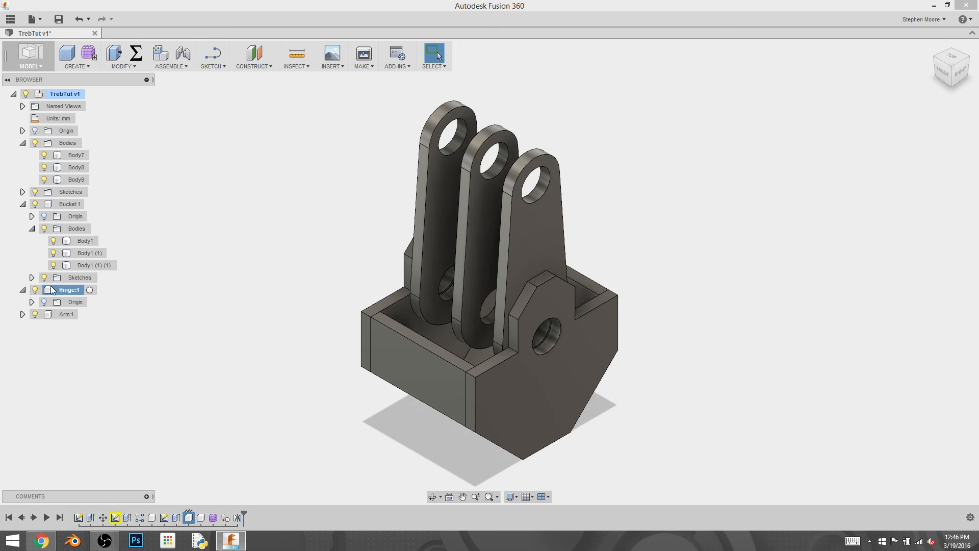
{"action": "right_click", "coordinate": [63, 291]}
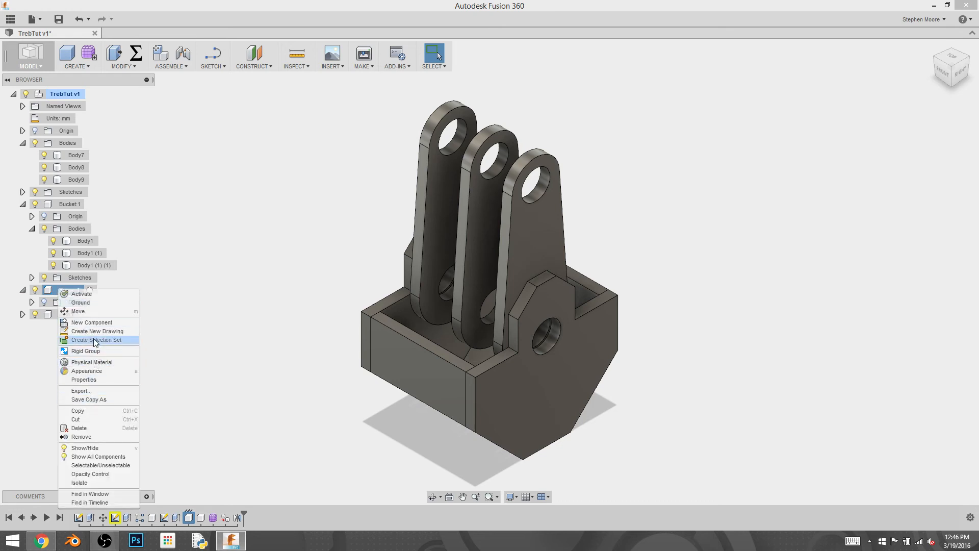
{"action": "left_click", "coordinate": [97, 427]}
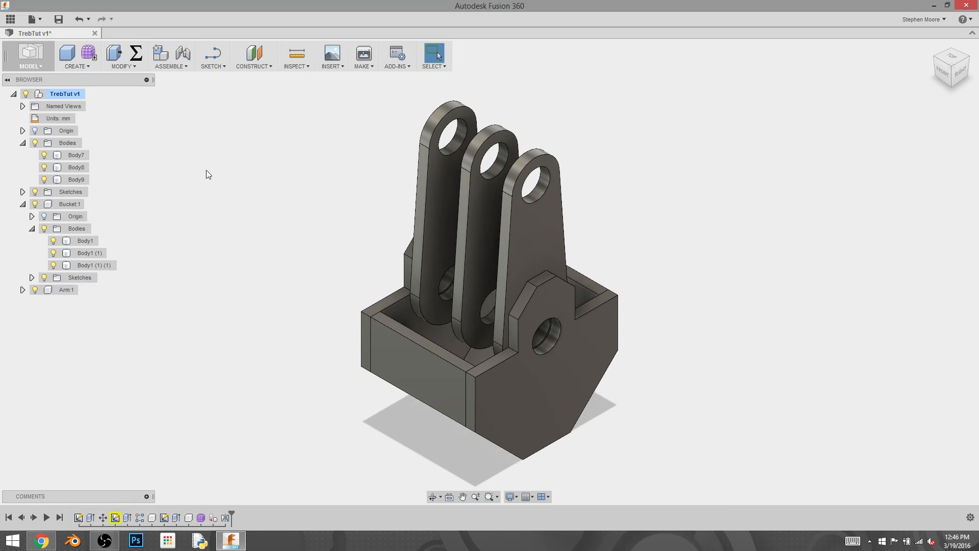
Step: Identify the three arm bodies and create a new component from the middle arm Body7
{"action": "left_click", "coordinate": [75, 167]}
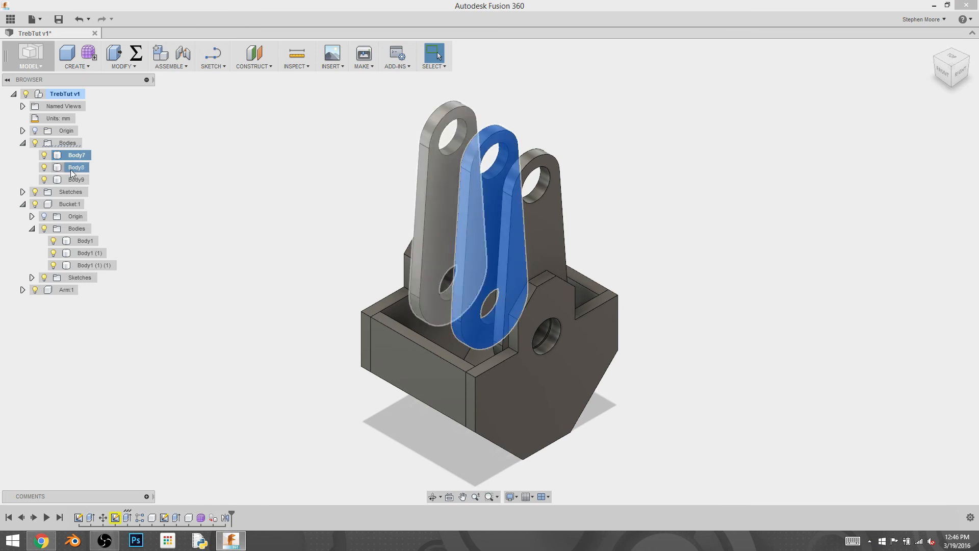
{"action": "left_click", "coordinate": [76, 180]}
{"action": "left_click", "coordinate": [76, 169]}
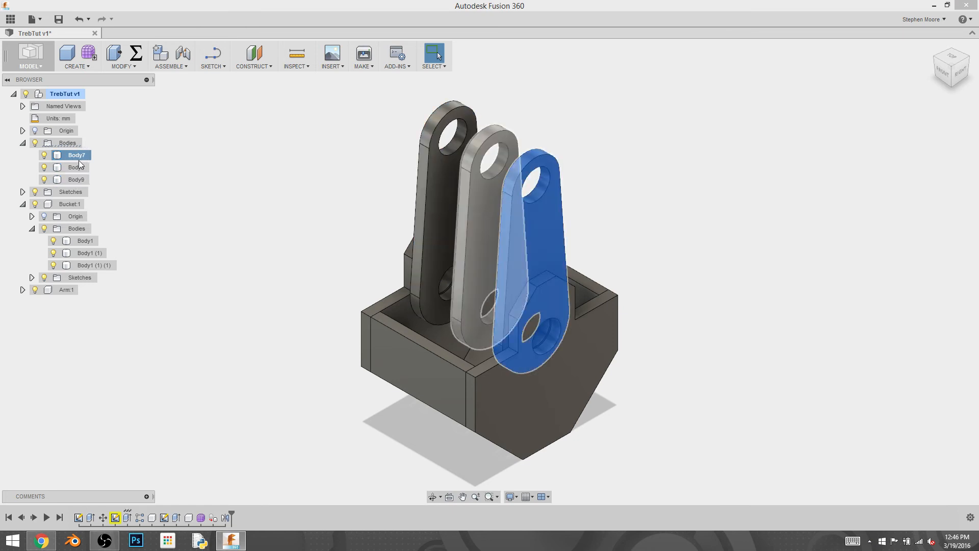
{"action": "left_click", "coordinate": [77, 157]}
{"action": "right_click", "coordinate": [77, 157]}
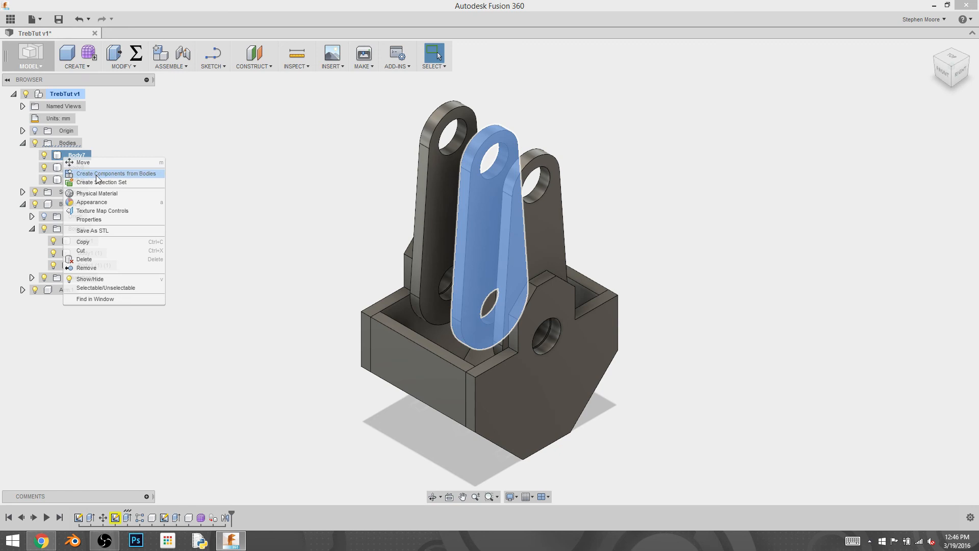
{"action": "key", "text": "Escape"}
{"action": "left_click", "coordinate": [76, 166]}
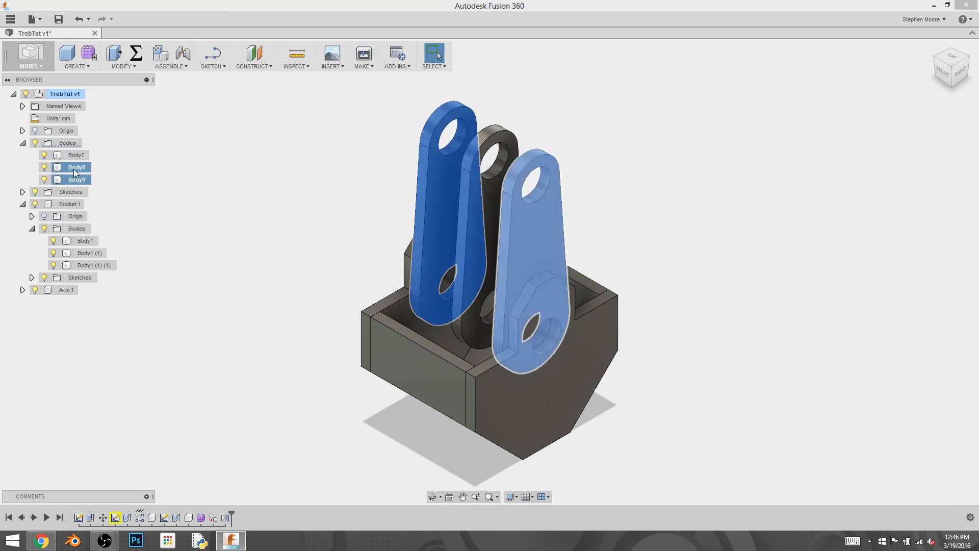
{"action": "left_click", "coordinate": [76, 179], "text": "shift"}
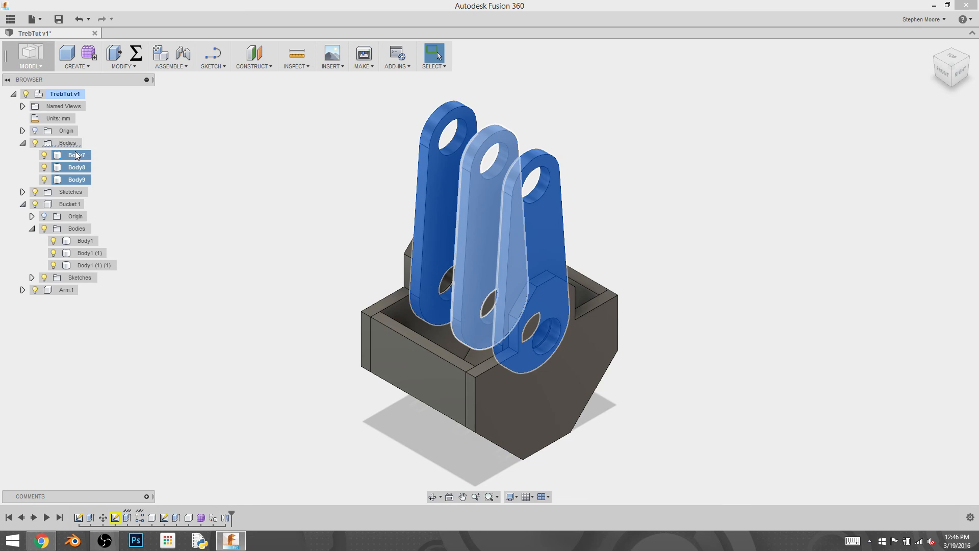
{"action": "left_click", "coordinate": [76, 156]}
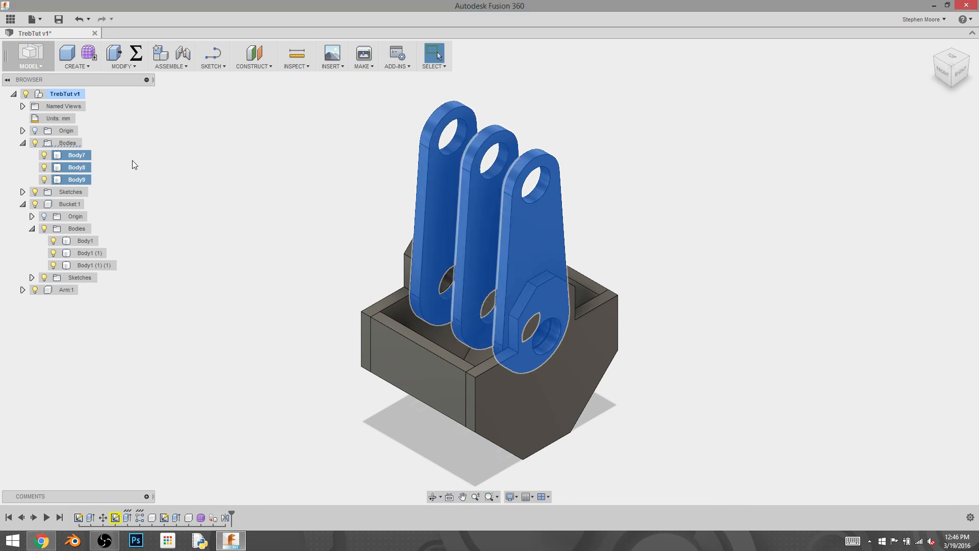
{"action": "right_click", "coordinate": [68, 156]}
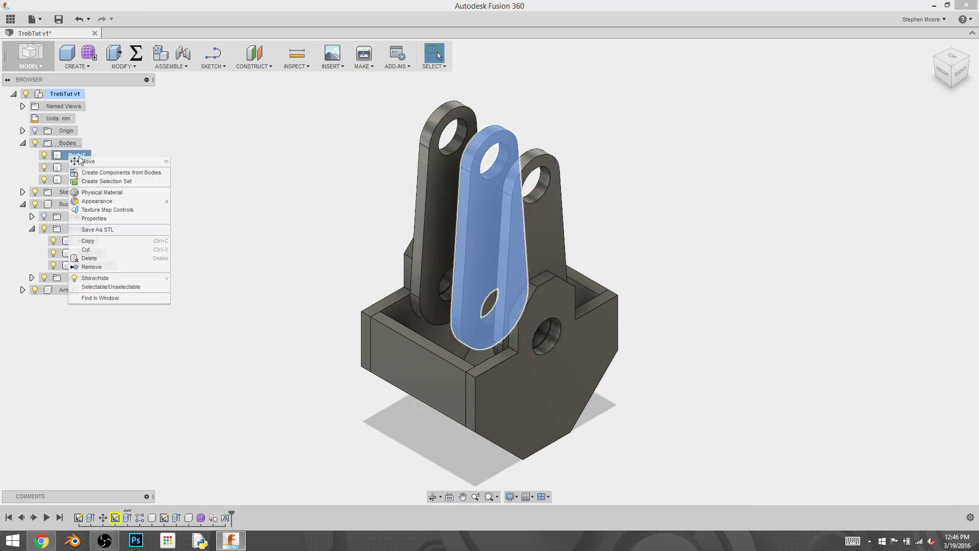
{"action": "left_click", "coordinate": [107, 173]}
Step: Rename the new component Hinge and move Body8 and Body9 into it
{"action": "left_click", "coordinate": [77, 288]}
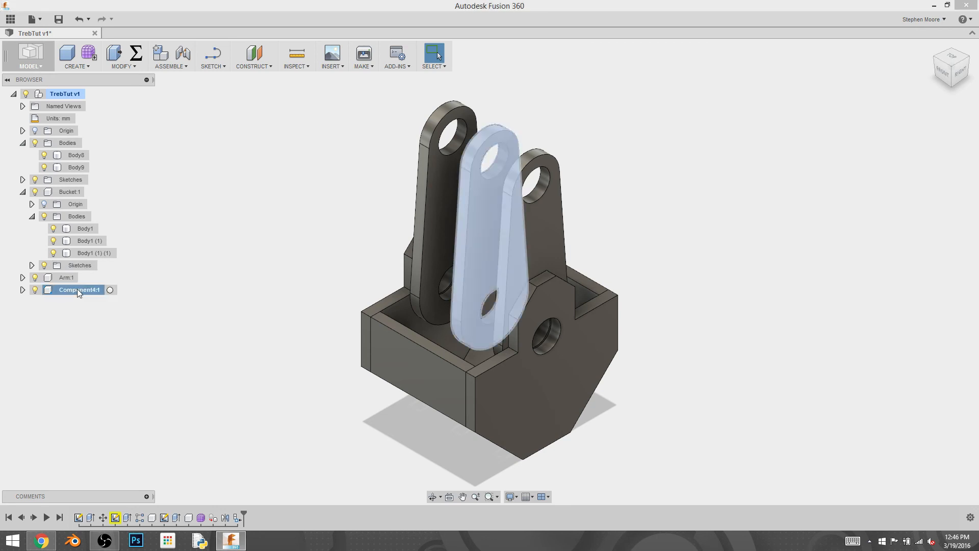
{"action": "double_click", "coordinate": [77, 289]}
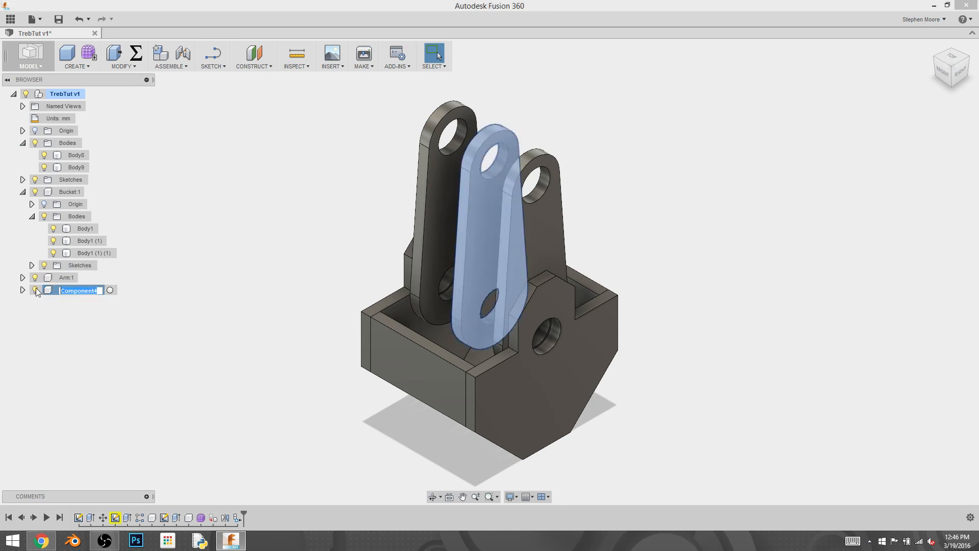
{"action": "type", "text": "Hinge"}
{"action": "key", "text": "Return"}
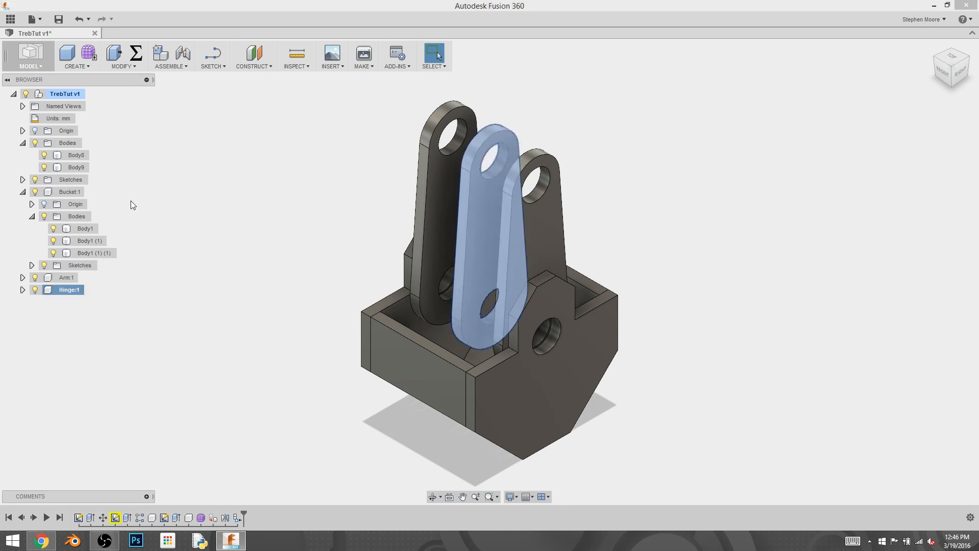
{"action": "left_click", "coordinate": [78, 156]}
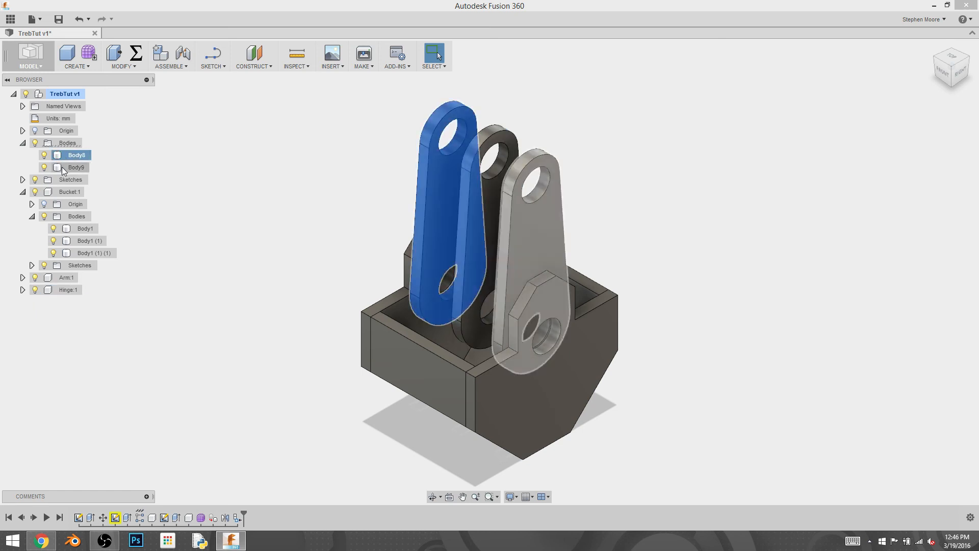
{"action": "left_click", "coordinate": [76, 167], "text": "ctrl"}
{"action": "left_click_drag", "start_coordinate": [76, 167], "coordinate": [67, 289]}
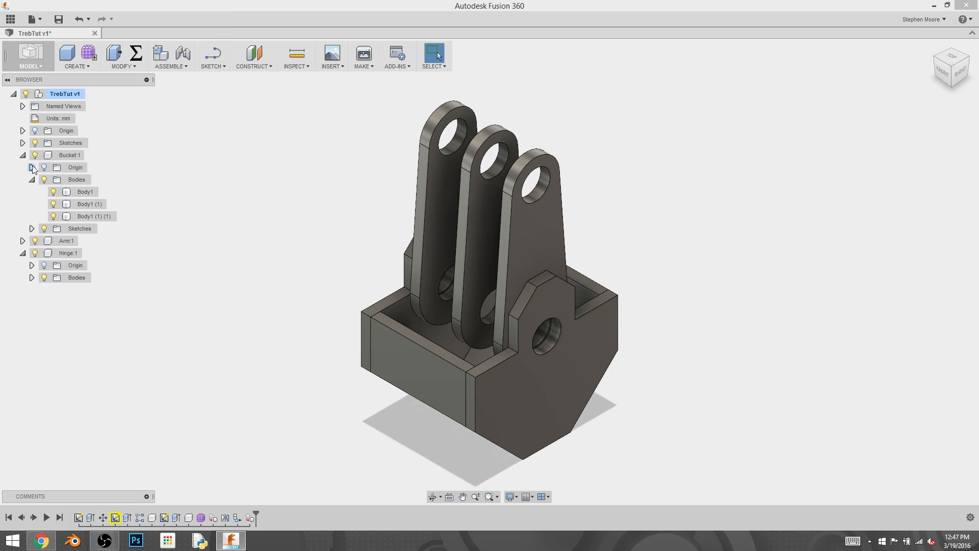
Step: Collapse the component branches and show component colours with Shift+N, then inspect Arm:1
{"action": "left_click", "coordinate": [23, 156]}
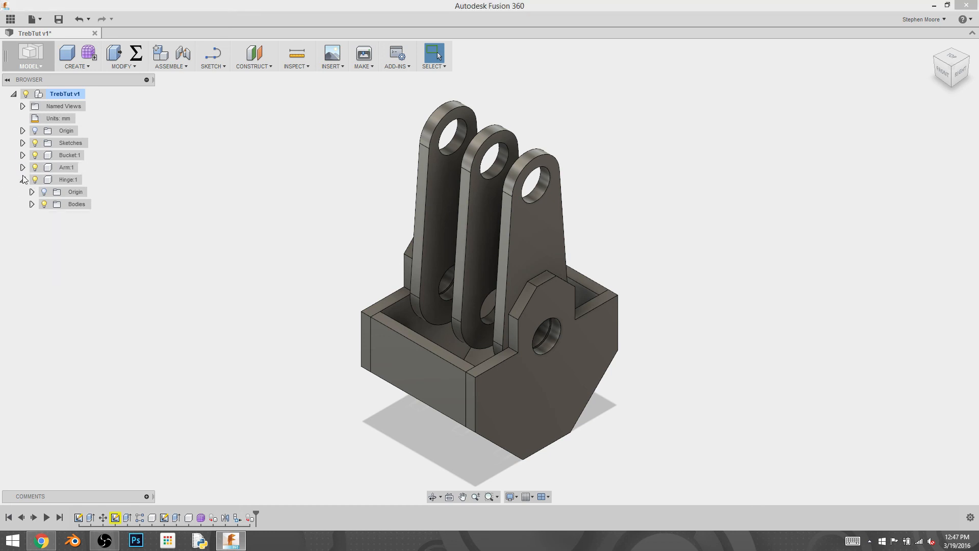
{"action": "left_click", "coordinate": [23, 180]}
{"action": "key", "text": "shift+n"}
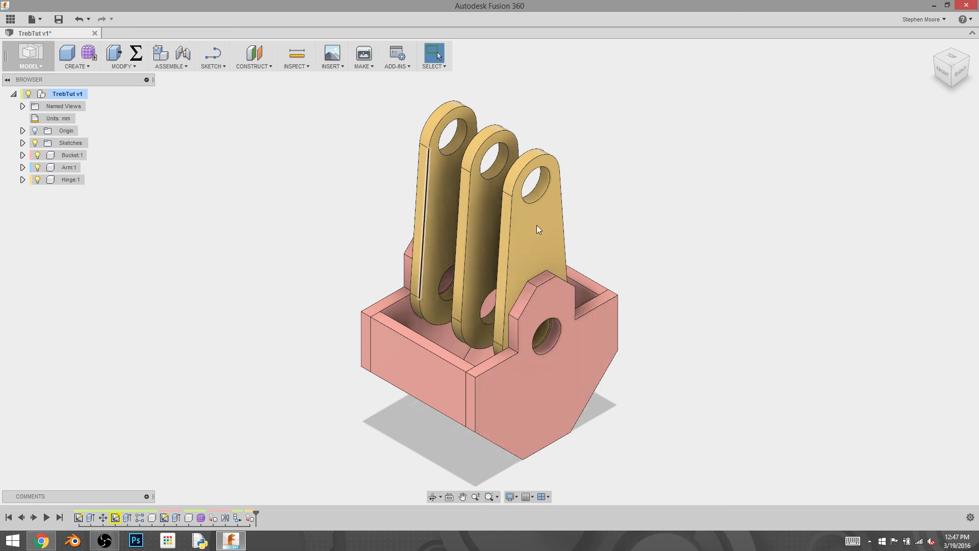
{"action": "left_click", "coordinate": [23, 167]}
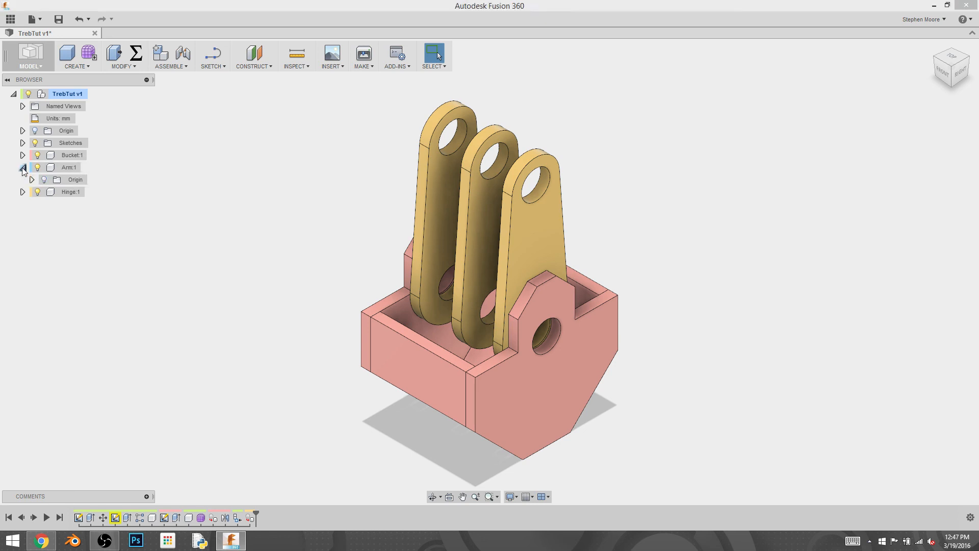